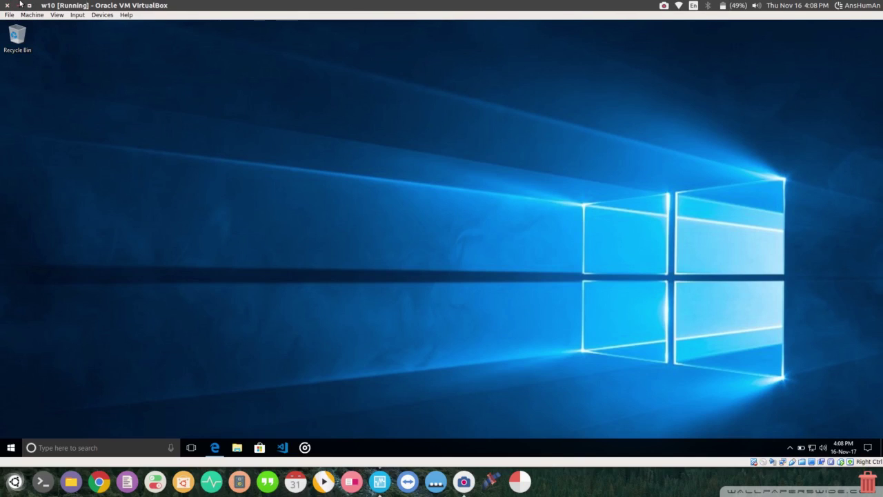
Step: Bring the Windows 10 VM window back up and launch Microsoft Edge
{"action": "left_click", "coordinate": [20, 5]}
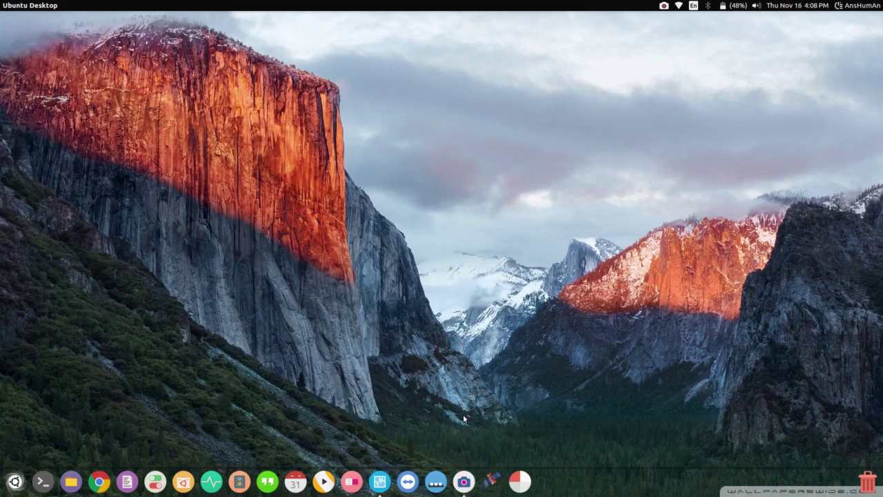
{"action": "left_click", "coordinate": [380, 481]}
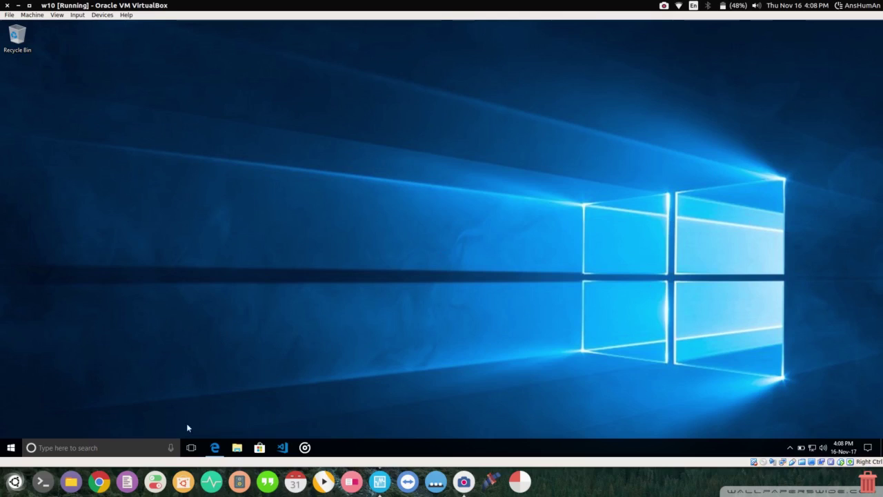
{"action": "left_click", "coordinate": [215, 448]}
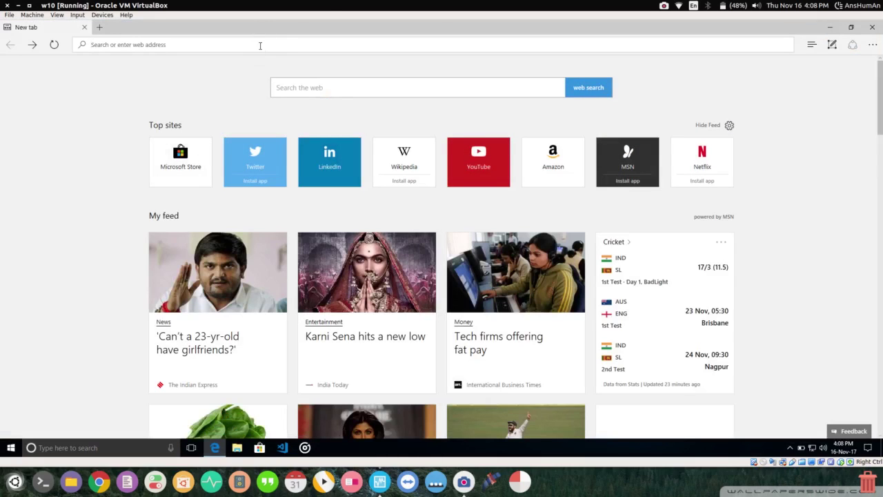
Step: Search Bing for 'cpusim', fixing the mistyped query, and zoom the results in twice
{"action": "left_click", "coordinate": [260, 45]}
{"action": "type", "text": "cpsul"}
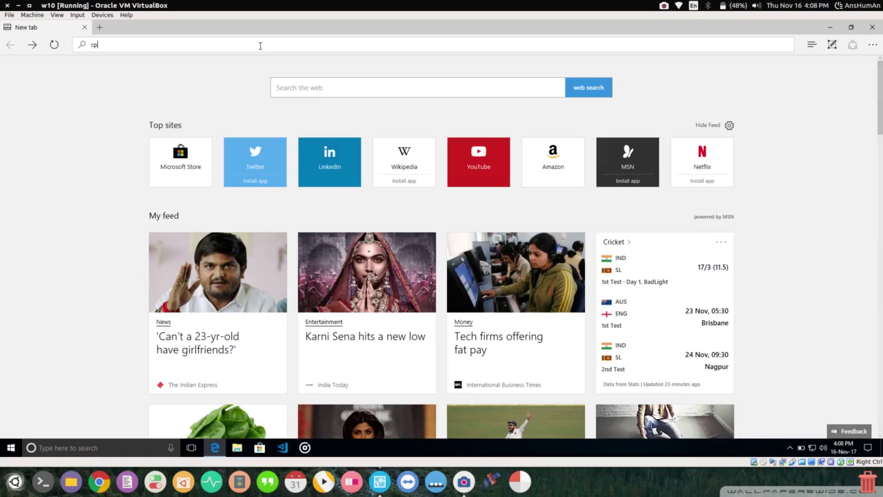
{"action": "type", "text": "m"}
{"action": "key", "text": "Return"}
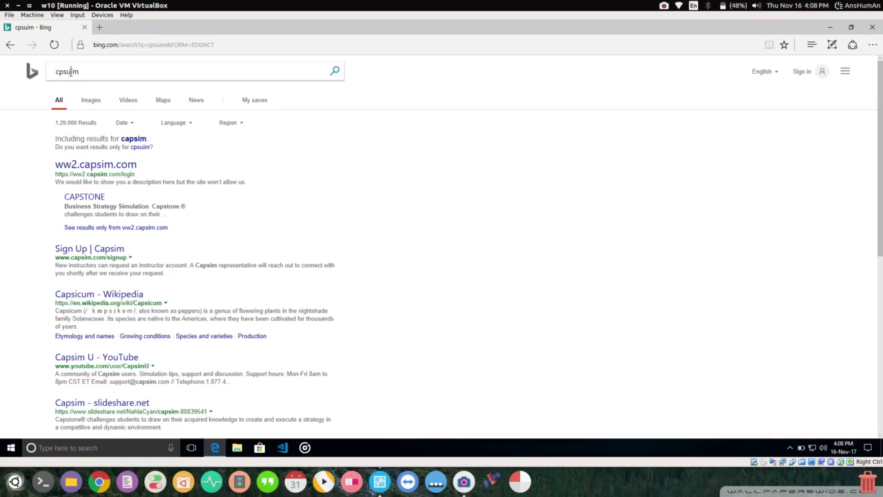
{"action": "type", "text": "us"}
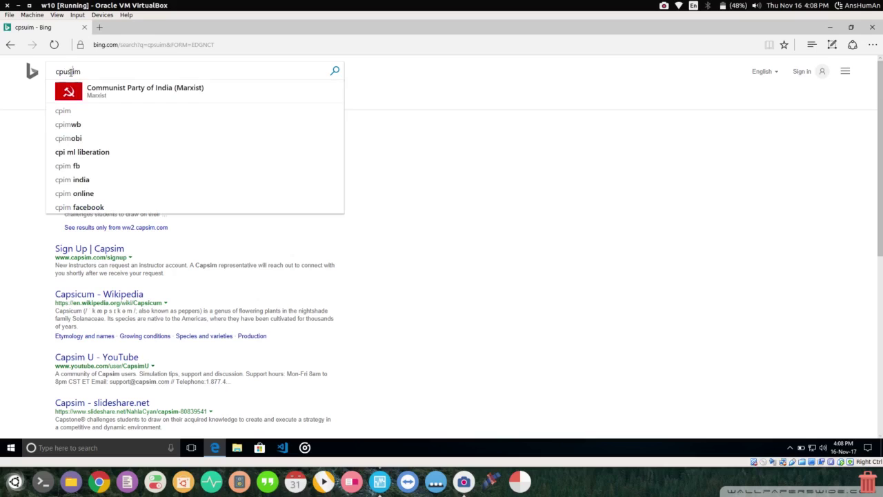
{"action": "key", "text": "Return"}
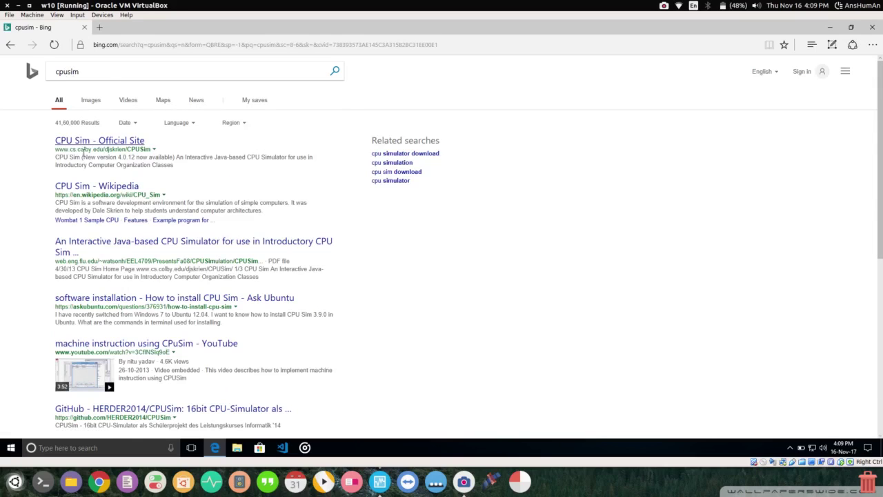
{"action": "key", "text": "ctrl+plus"}
{"action": "key", "text": "ctrl+plus"}
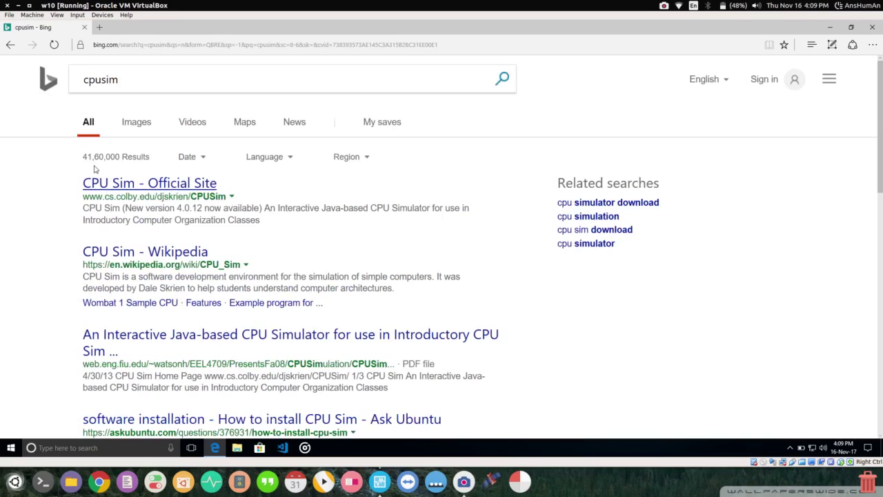
{"action": "key", "text": "ctrl+plus"}
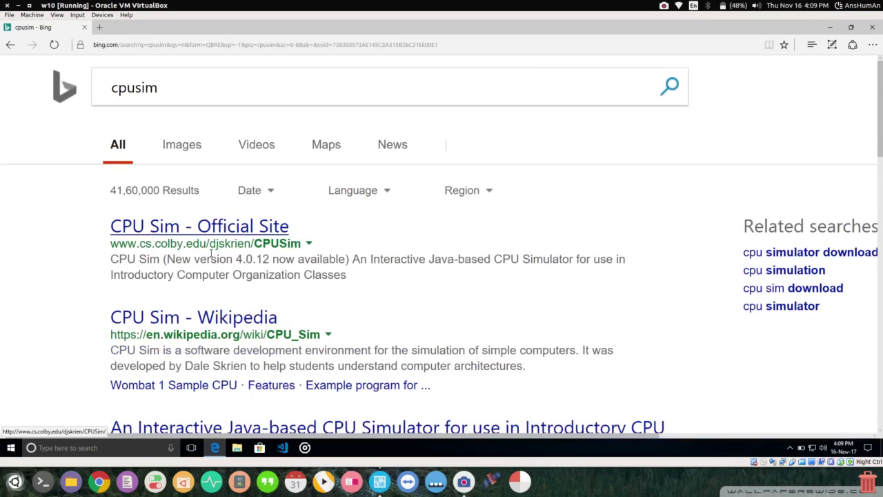
Step: Open the CPU Sim Official Site, zoom out and scroll to its Downloads section
{"action": "left_click", "coordinate": [209, 232]}
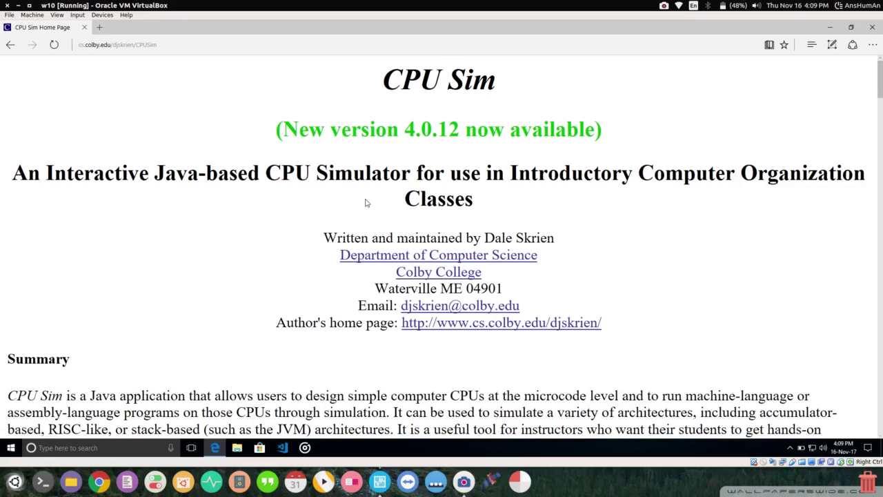
{"action": "key", "text": "ctrl+minus"}
{"action": "scroll", "coordinate": [366, 202], "scroll_direction": "down", "scroll_amount": 15}
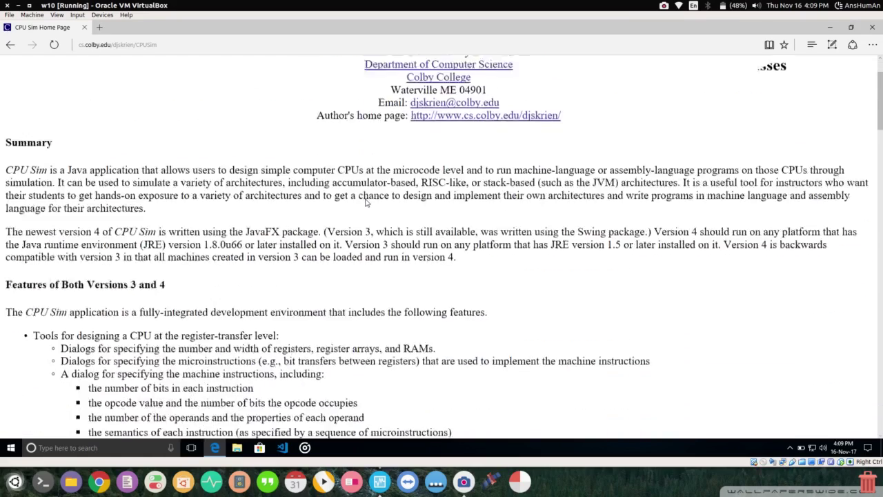
{"action": "scroll", "coordinate": [366, 202], "scroll_direction": "down", "scroll_amount": 8}
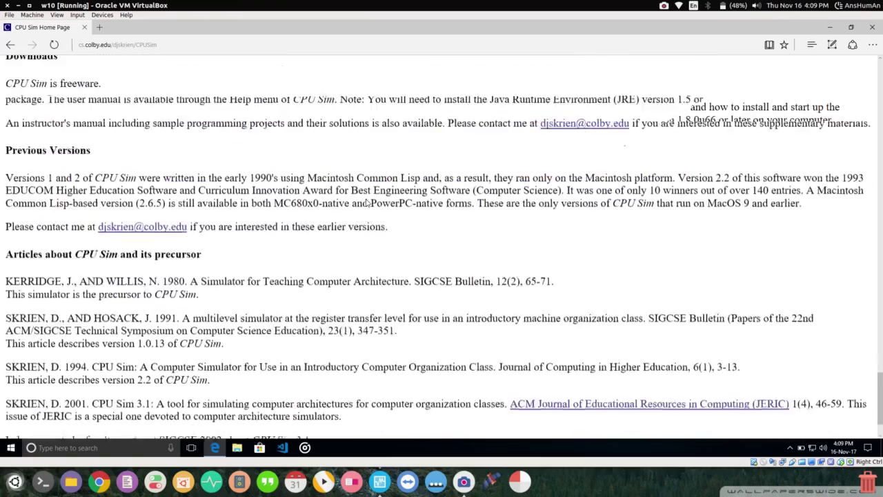
{"action": "scroll", "coordinate": [365, 201], "scroll_direction": "up", "scroll_amount": 5}
{"action": "scroll", "coordinate": [161, 363], "scroll_direction": "down", "scroll_amount": 4}
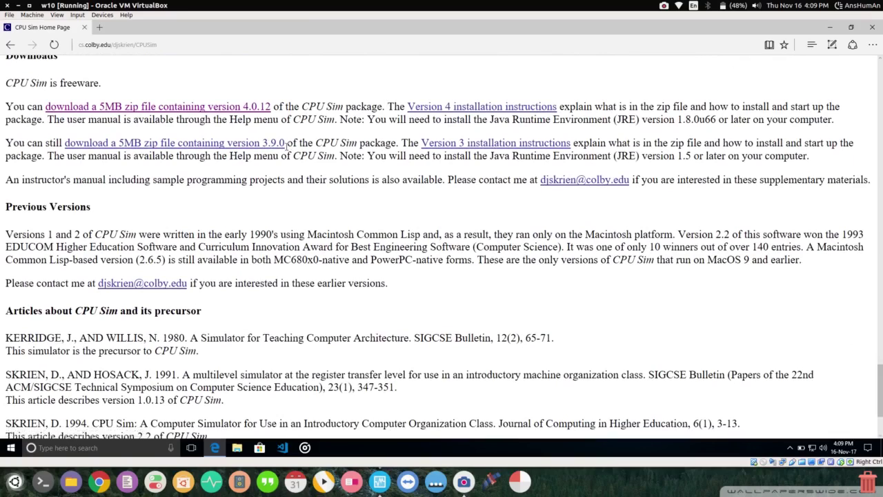
Step: Start the CPUSim4.0.12.zip download, cancel it, and minimize Edge
{"action": "left_click", "coordinate": [232, 111]}
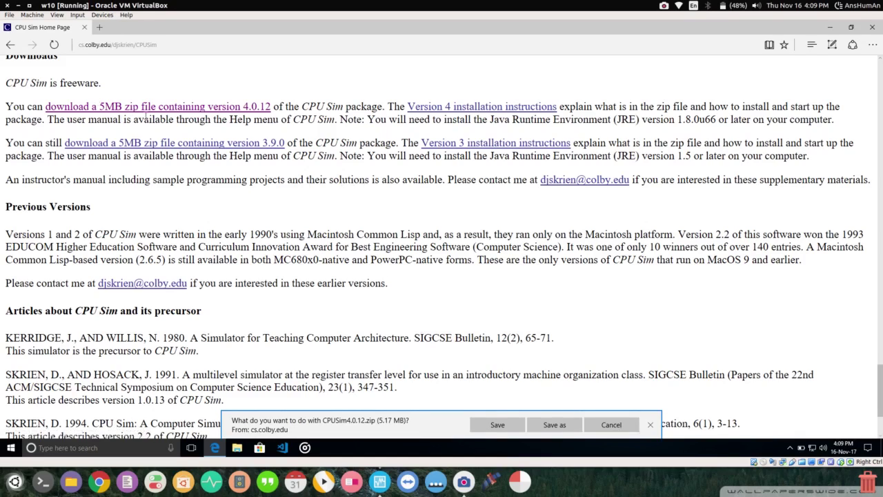
{"action": "left_click", "coordinate": [616, 427]}
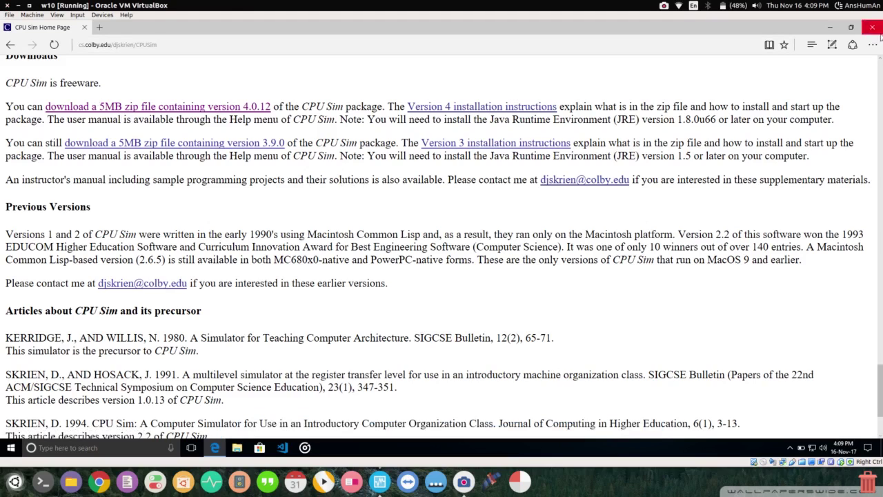
{"action": "left_click", "coordinate": [830, 27]}
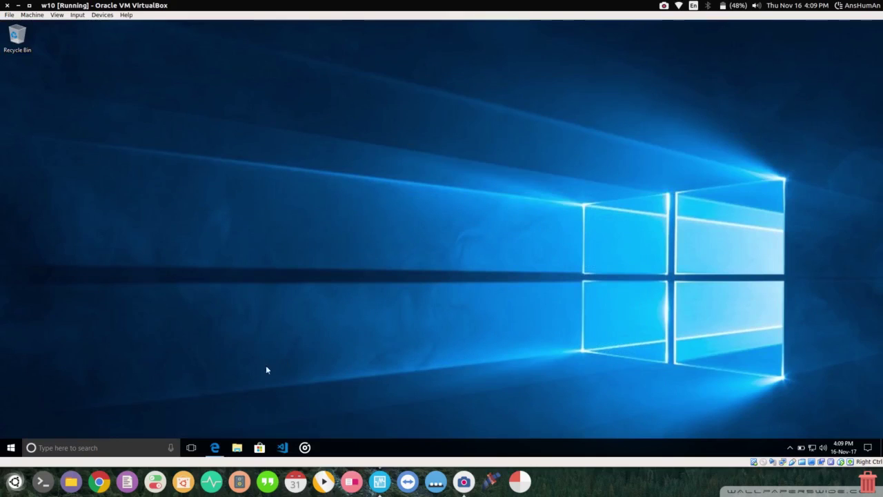
Step: Open File Explorer at the Downloads folder and look at the CPUSim4.0.12 folder
{"action": "left_click", "coordinate": [236, 447]}
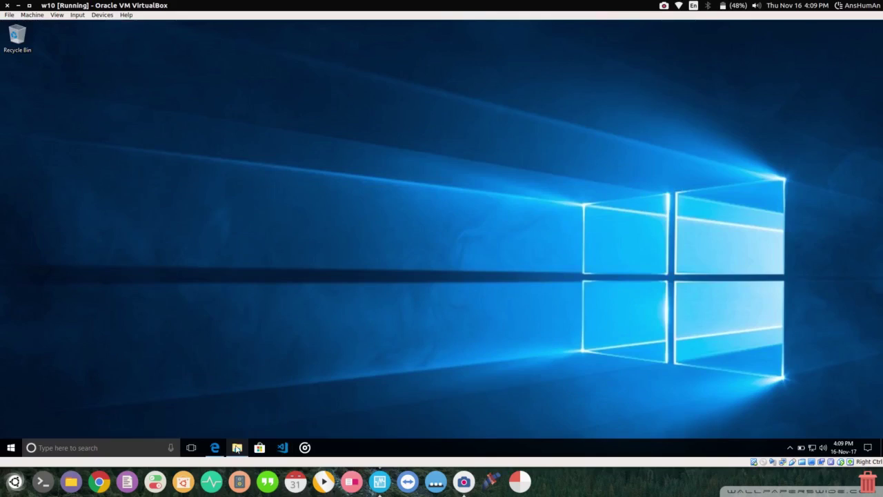
{"action": "left_click", "coordinate": [237, 447]}
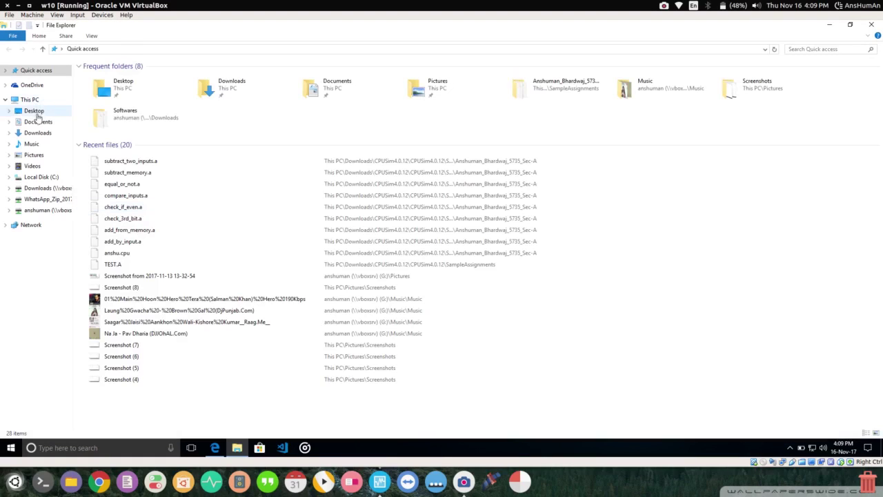
{"action": "left_click", "coordinate": [41, 122]}
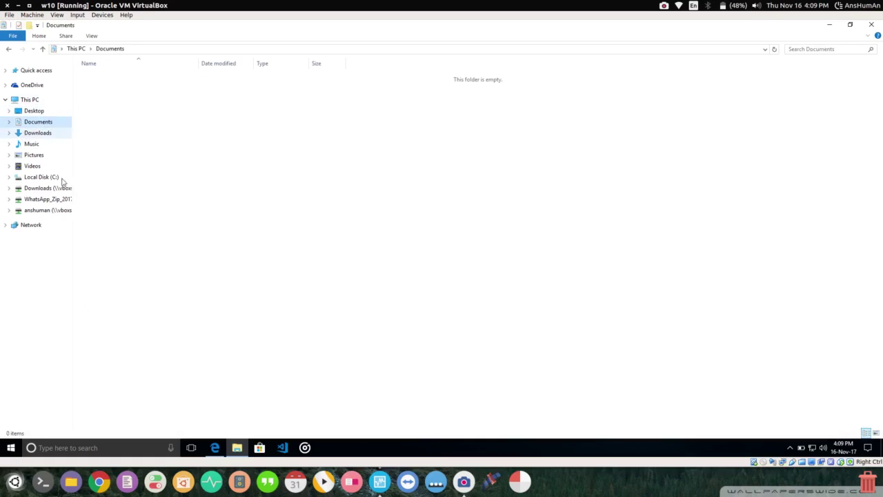
{"action": "left_click", "coordinate": [49, 136]}
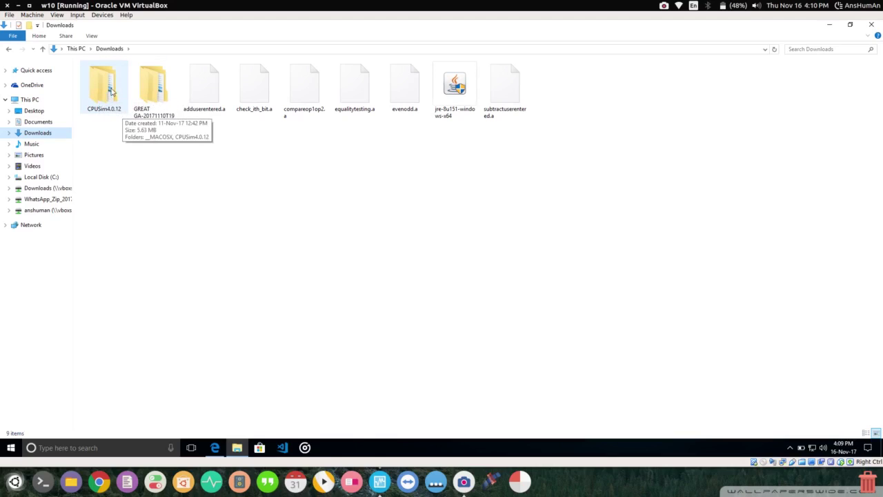
{"action": "left_click", "coordinate": [107, 93]}
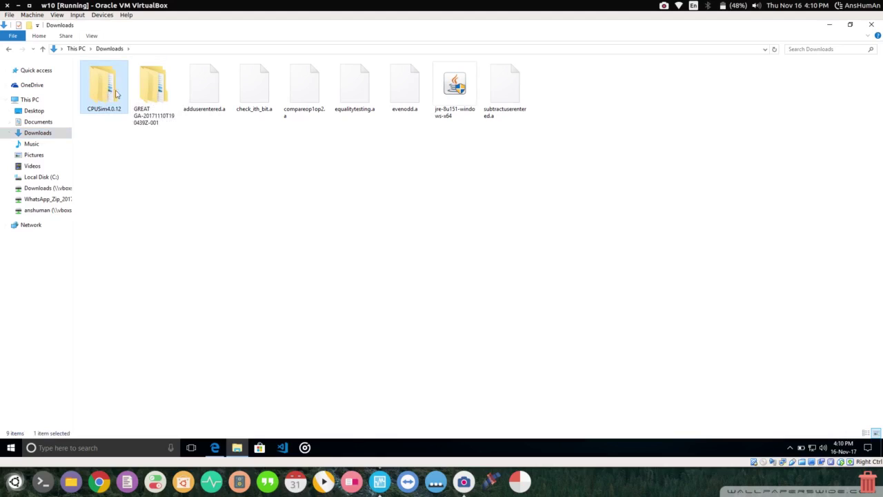
{"action": "left_click", "coordinate": [151, 179]}
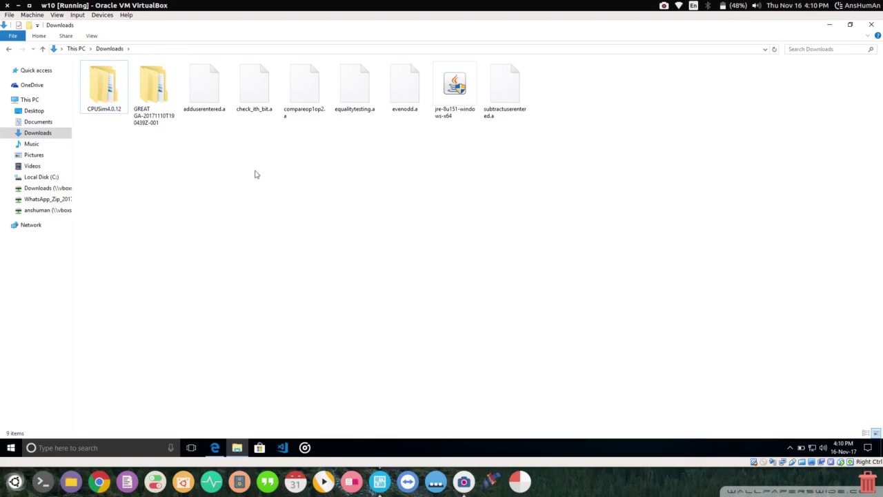
Step: Open the inner CPUSim4.0.12 folder in large icons and inspect the Cpusim4 batch file, jar and library files
{"action": "double_click", "coordinate": [112, 95]}
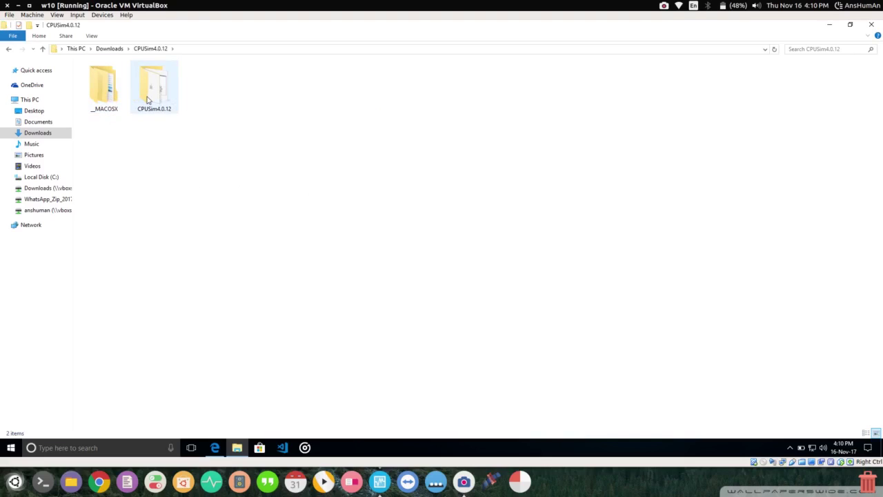
{"action": "double_click", "coordinate": [147, 100]}
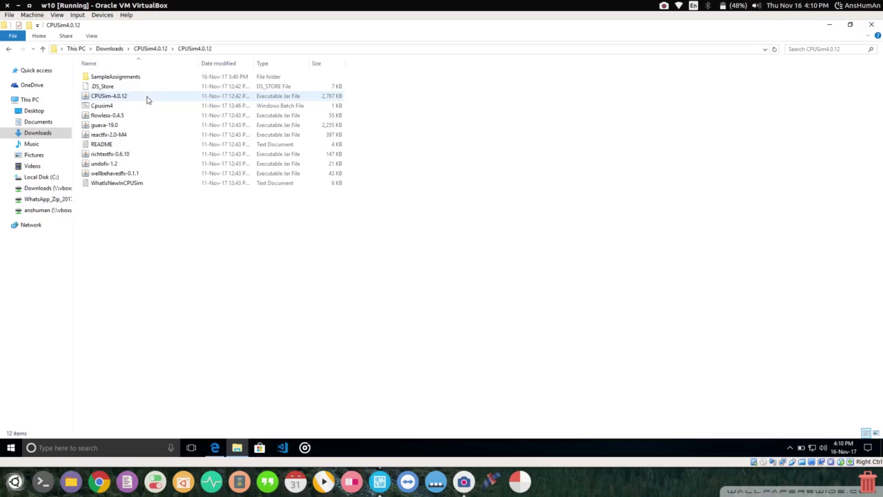
{"action": "left_click", "coordinate": [874, 432]}
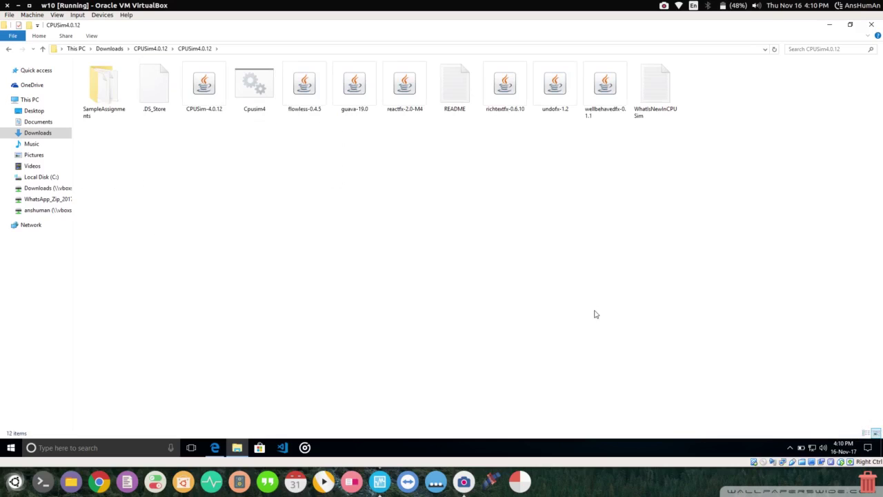
{"action": "left_click", "coordinate": [250, 91]}
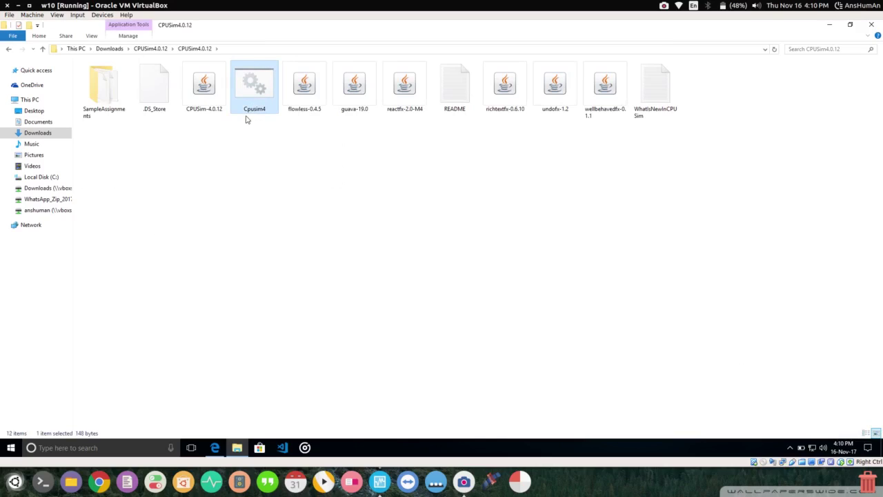
{"action": "left_click", "coordinate": [358, 171]}
{"action": "left_click", "coordinate": [204, 86]}
{"action": "left_click", "coordinate": [305, 87]}
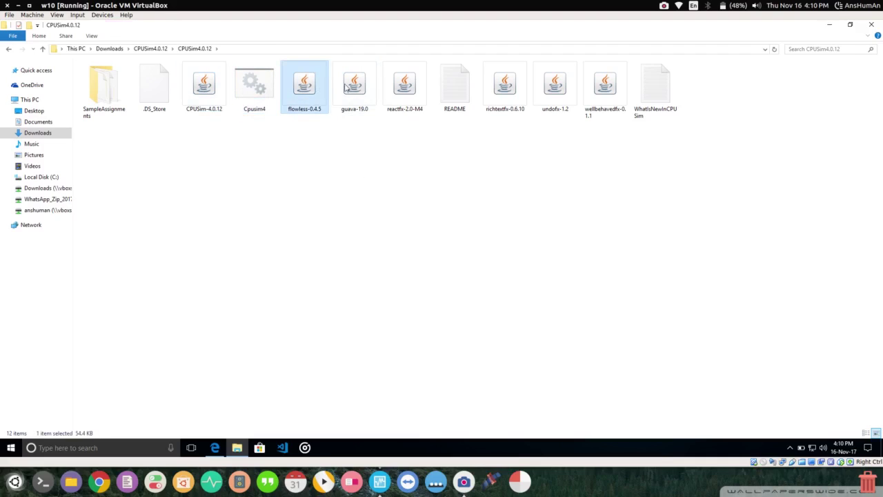
{"action": "left_click", "coordinate": [354, 86]}
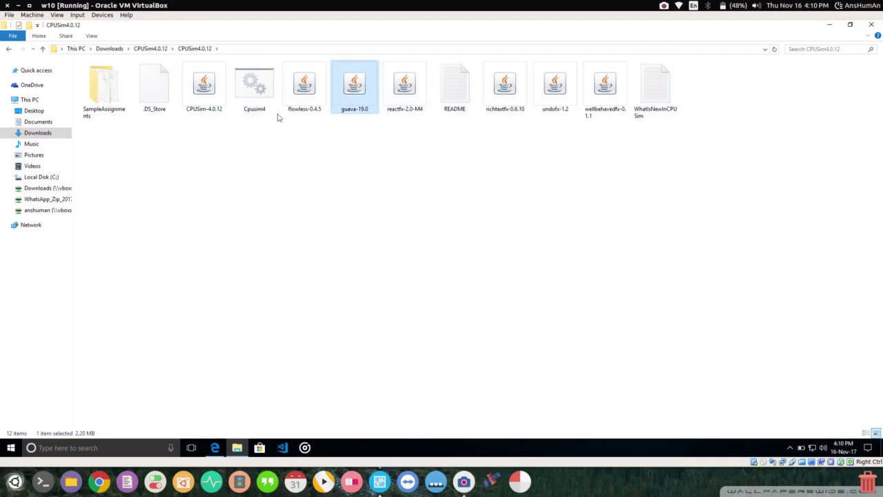
{"action": "left_click", "coordinate": [303, 159]}
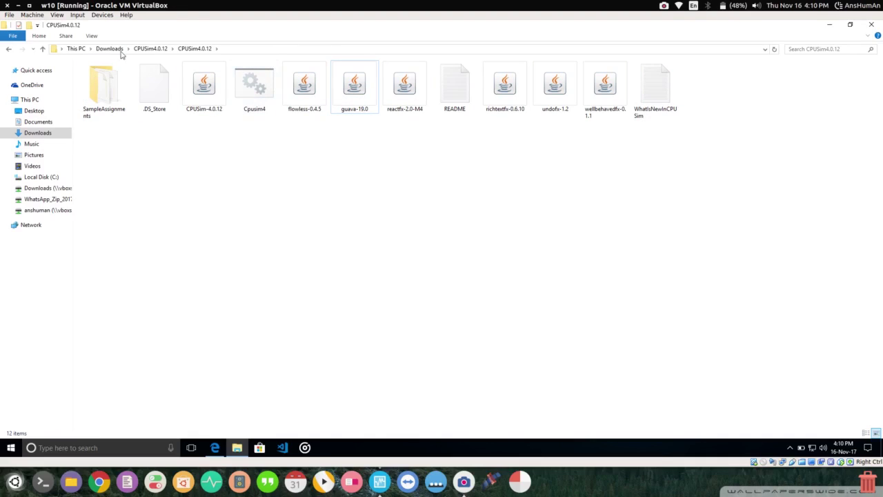
Step: Return to Downloads, select the jre-8u151-windows-x64 installer, and bring the CPU Sim home page back
{"action": "left_click", "coordinate": [152, 49]}
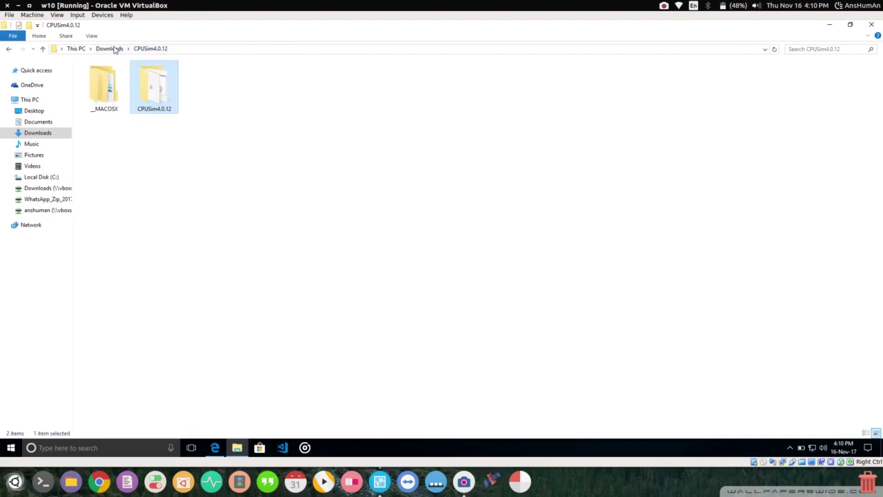
{"action": "left_click", "coordinate": [110, 48]}
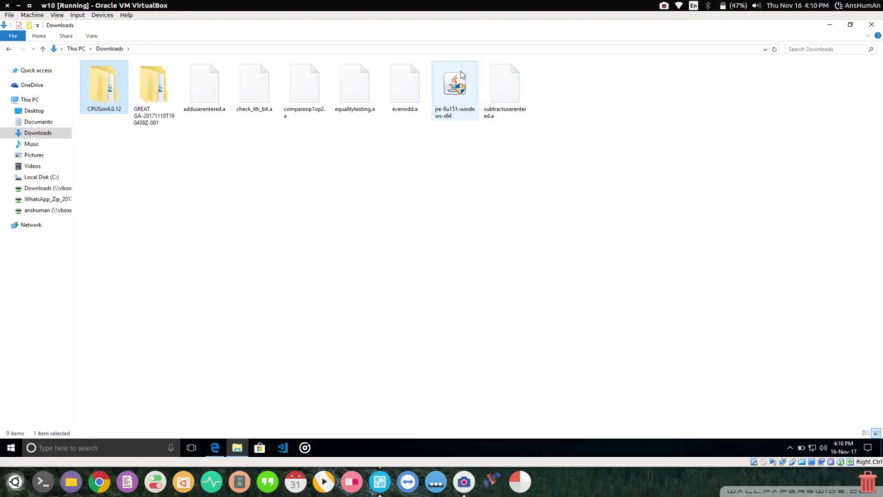
{"action": "left_click", "coordinate": [455, 115]}
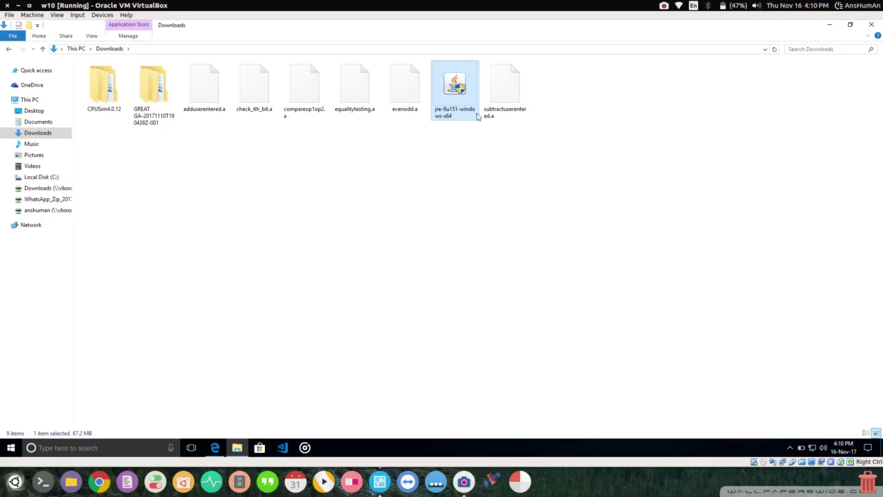
{"action": "left_click", "coordinate": [210, 449]}
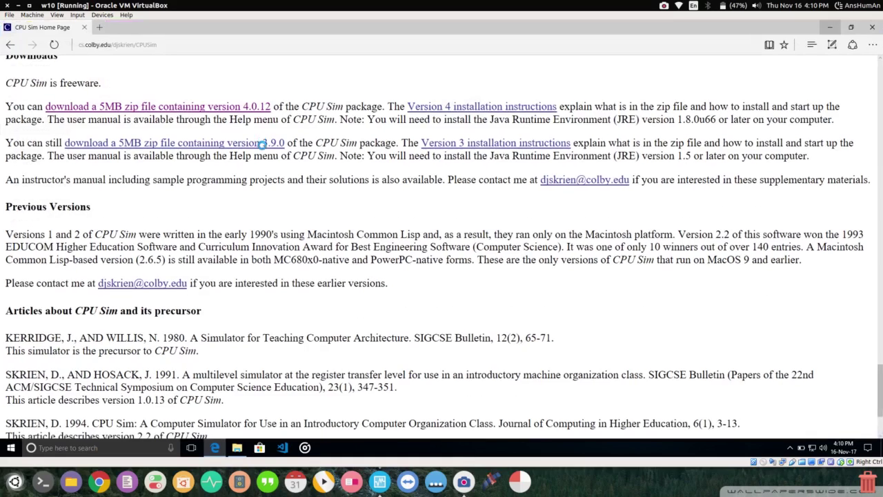
Step: Search Bing for 'jre' and open Oracle's Java SE Runtime Environment 8 downloads page at the 8u151 table
{"action": "left_click", "coordinate": [199, 44]}
{"action": "type", "text": "jre"}
{"action": "key", "text": "Return"}
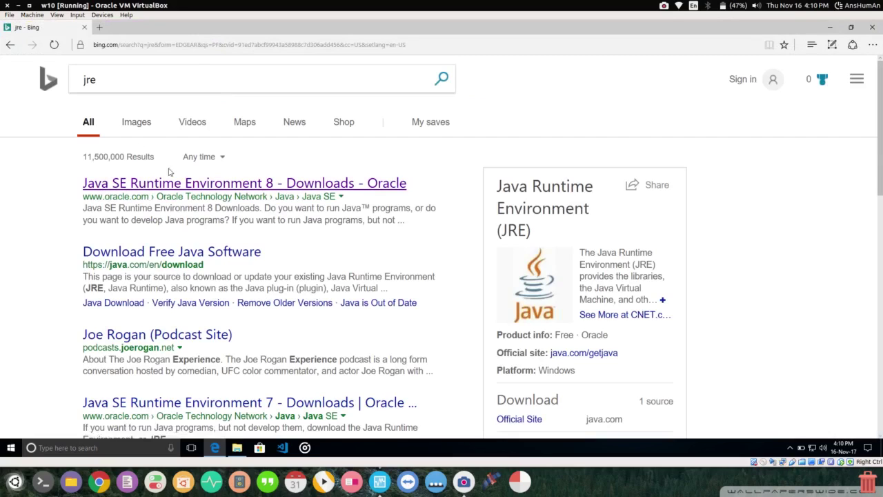
{"action": "left_click", "coordinate": [220, 185]}
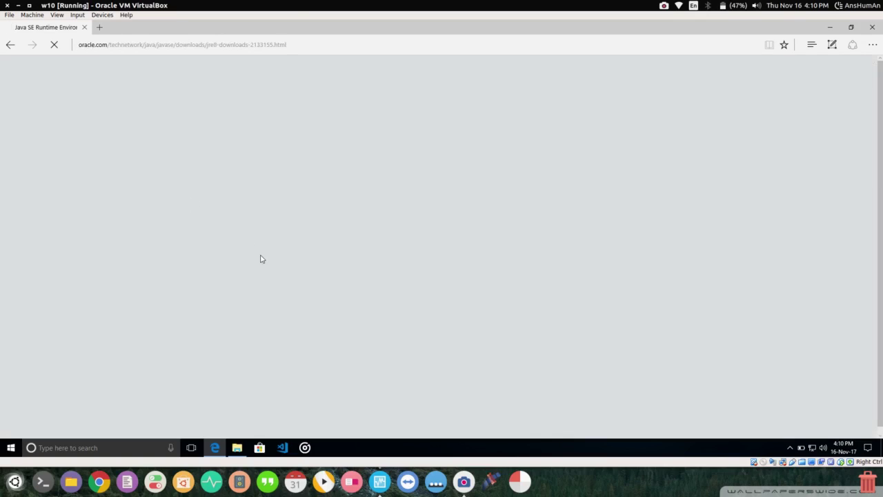
{"action": "scroll", "coordinate": [261, 255], "scroll_direction": "down", "scroll_amount": 2}
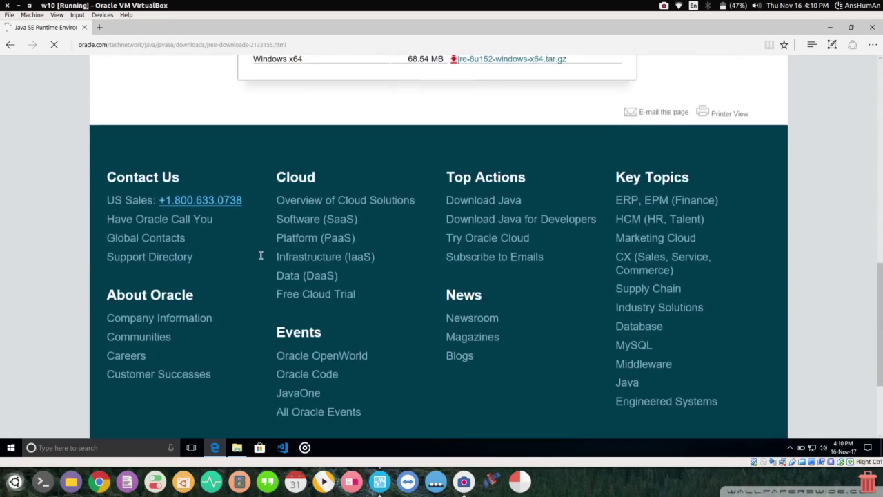
{"action": "scroll", "coordinate": [261, 255], "scroll_direction": "down", "scroll_amount": 3}
{"action": "scroll", "coordinate": [261, 256], "scroll_direction": "up", "scroll_amount": 3}
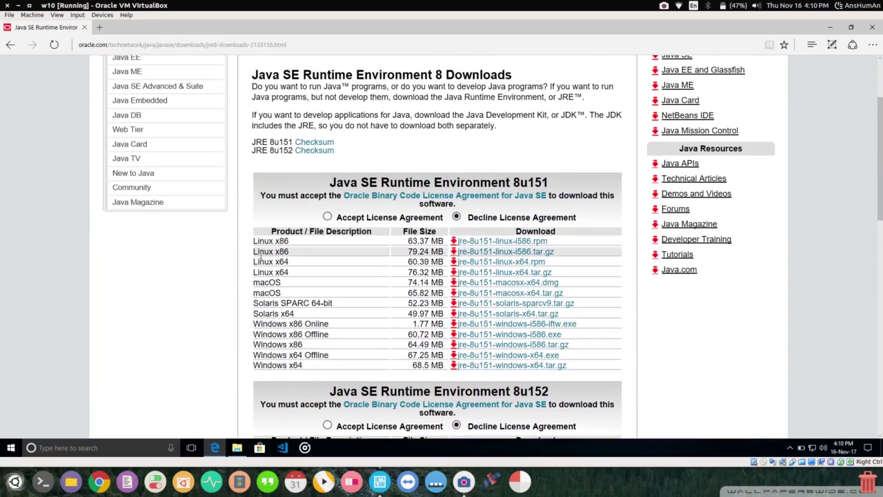
Step: Accept Oracle's licence, request jre-8u151-windows-x64.exe, dismiss the download bar and close Edge
{"action": "left_click", "coordinate": [328, 217]}
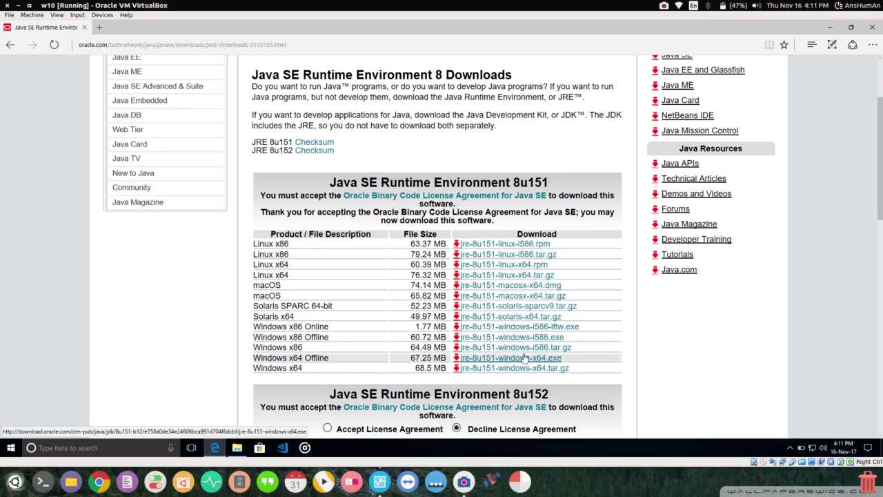
{"action": "left_click", "coordinate": [488, 365]}
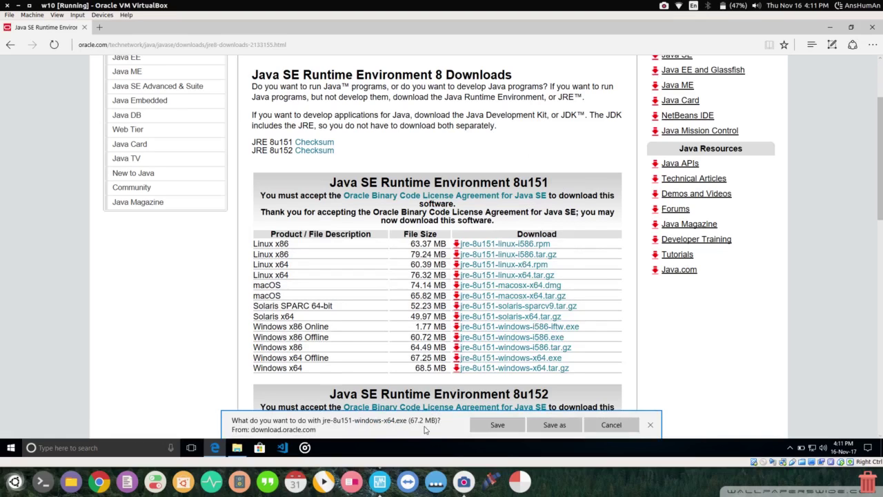
{"action": "left_click", "coordinate": [652, 427]}
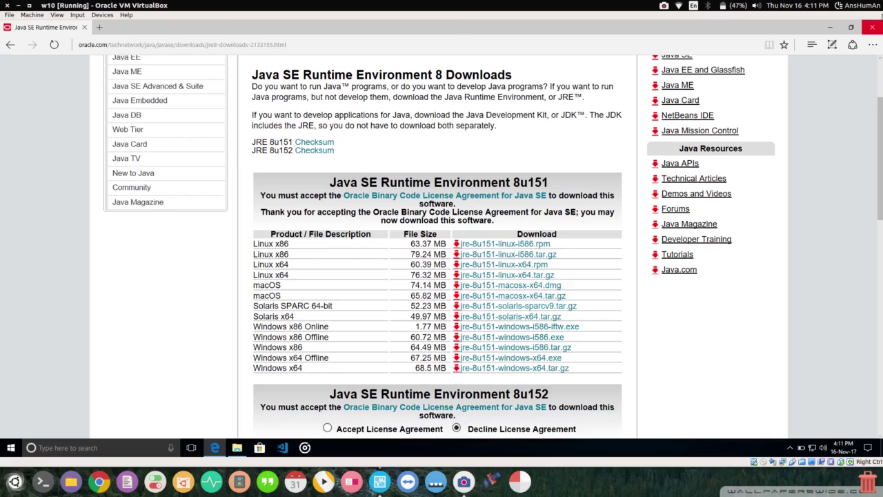
{"action": "left_click", "coordinate": [872, 28]}
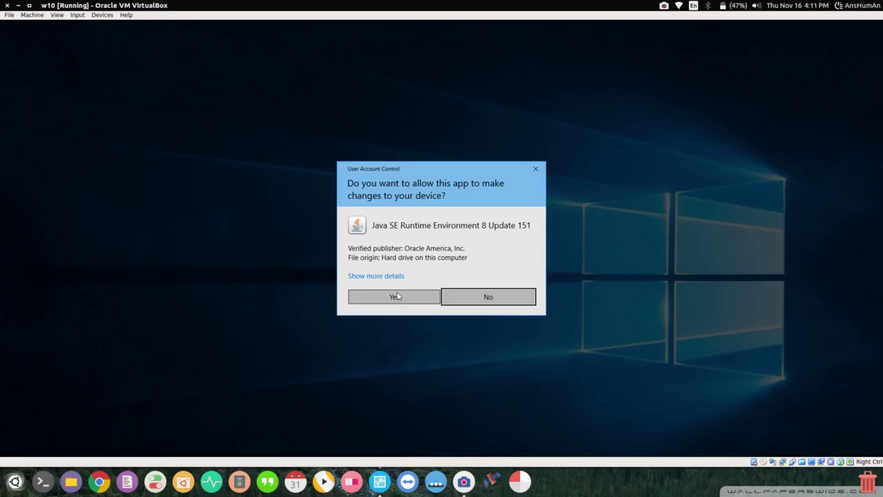
Step: Allow the Java installer through User Account Control and restore the Downloads window
{"action": "left_click", "coordinate": [396, 295]}
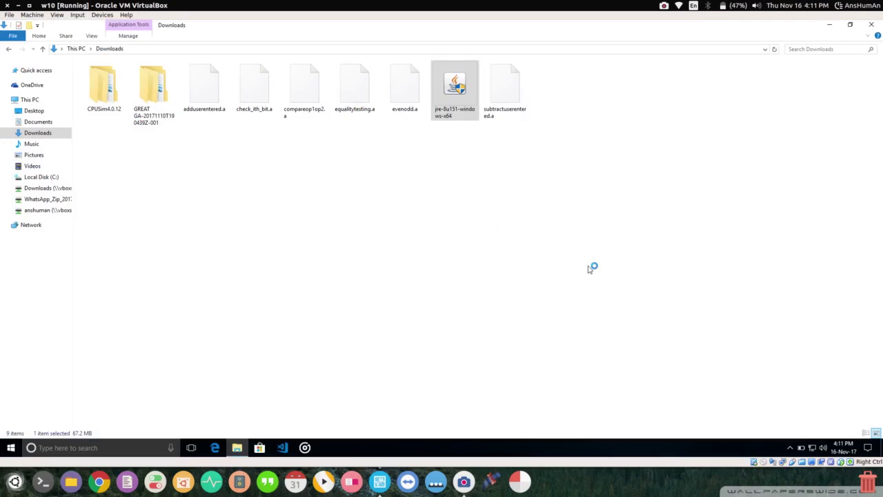
{"action": "left_click", "coordinate": [829, 24]}
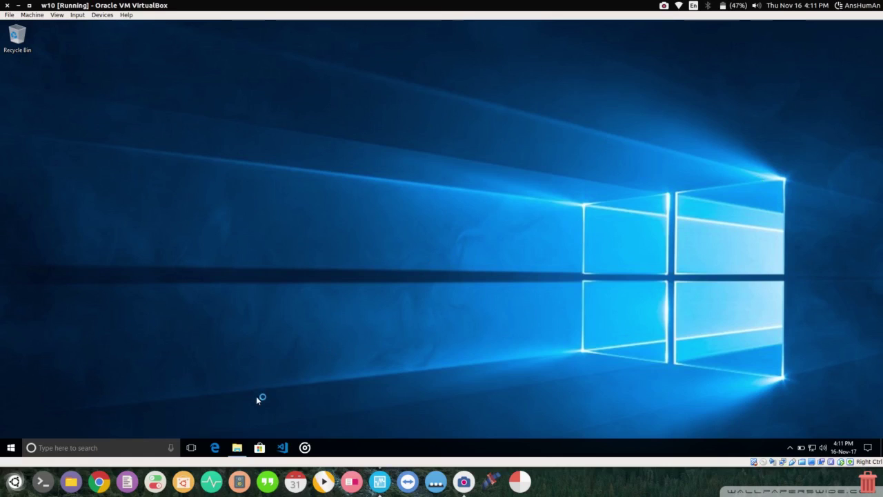
{"action": "left_click", "coordinate": [237, 447]}
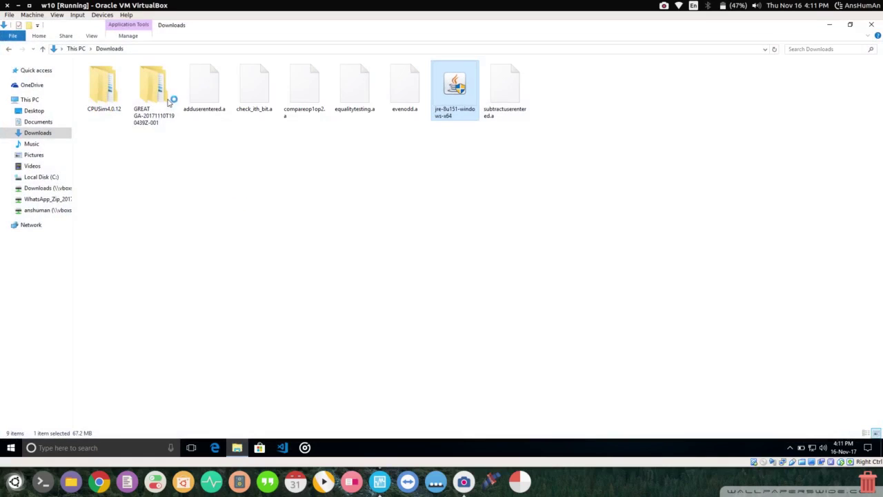
Step: Open the nested CPUSim4.0.12 folder and bring the Java Setup welcome window forward
{"action": "double_click", "coordinate": [108, 102]}
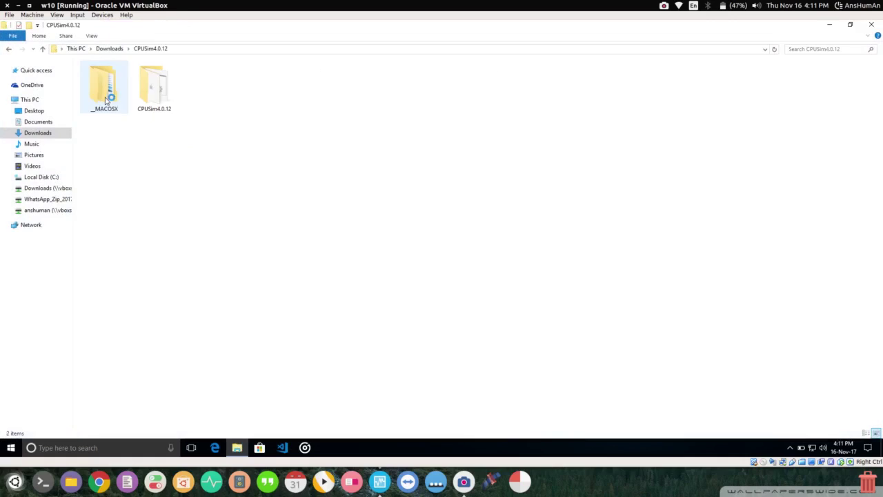
{"action": "double_click", "coordinate": [164, 101]}
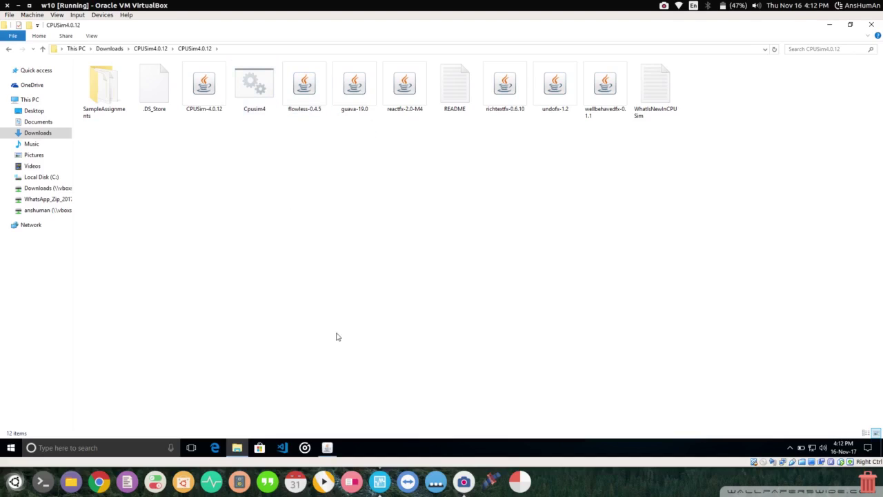
{"action": "left_click", "coordinate": [327, 447]}
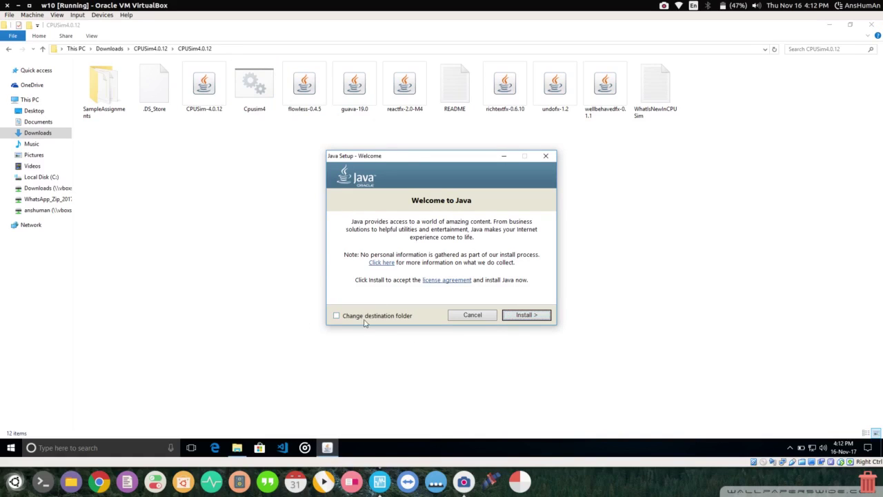
Step: Begin the Java installation and minimize the Java Setup progress window
{"action": "left_click", "coordinate": [533, 316]}
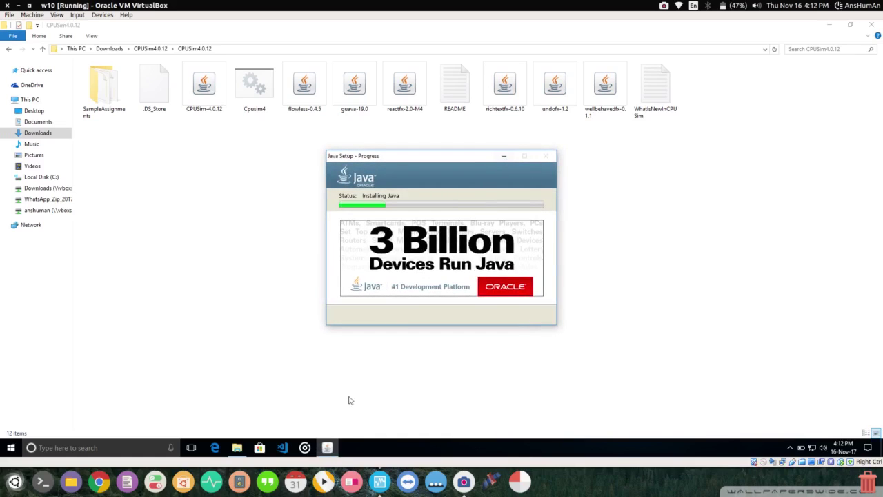
{"action": "mouse_move", "coordinate": [327, 450]}
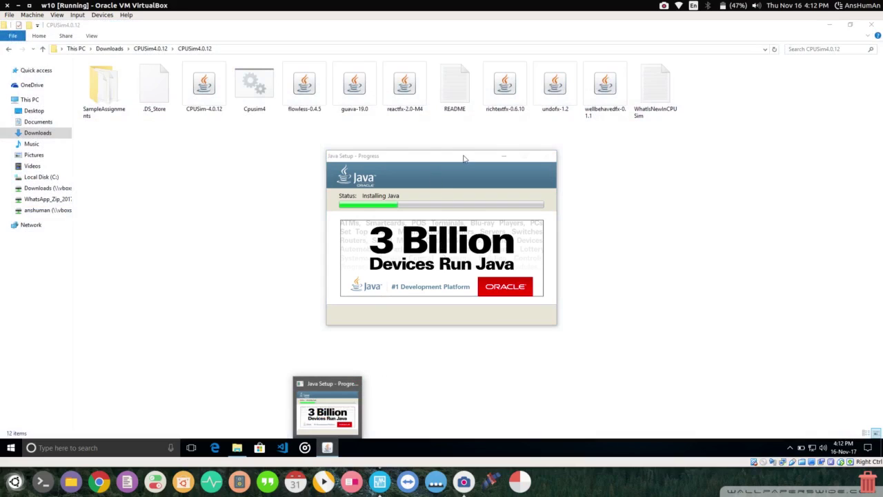
{"action": "left_click", "coordinate": [476, 156]}
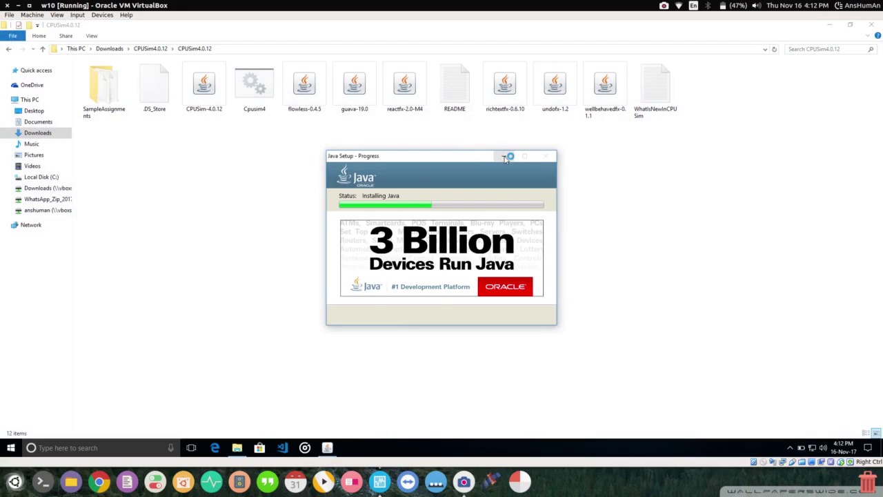
{"action": "left_click", "coordinate": [507, 157]}
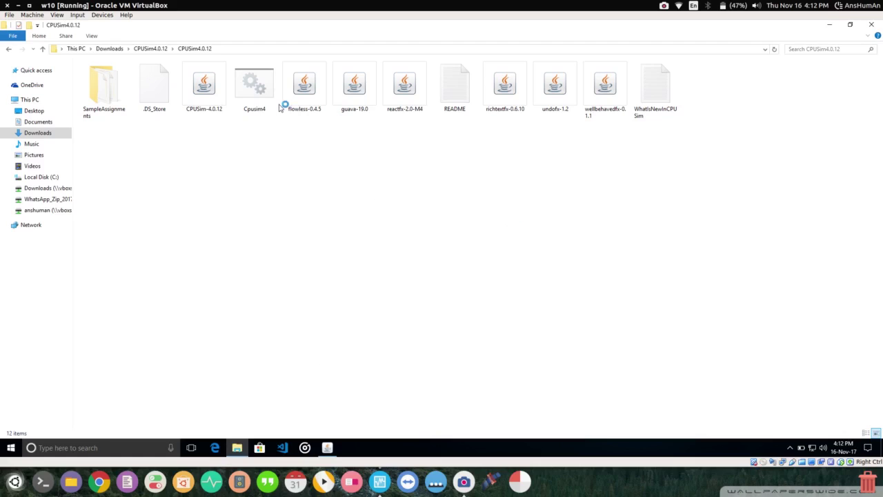
Step: Run Cpusim4.bat, close the failed console, and rerun it so Java launches CPUSim-4.0.12.jar
{"action": "double_click", "coordinate": [254, 94]}
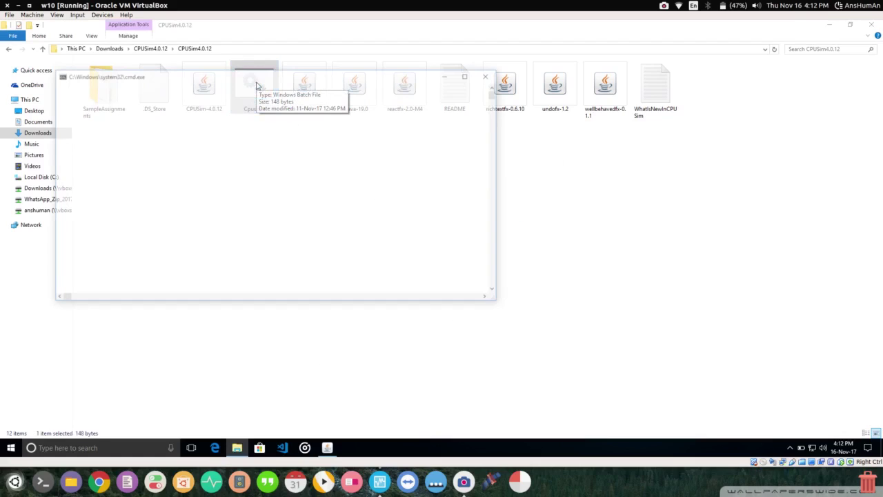
{"action": "left_click", "coordinate": [445, 78]}
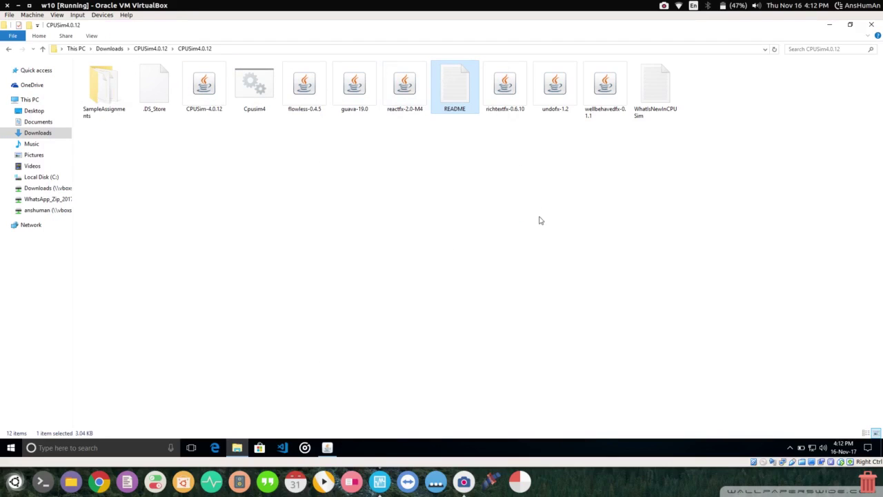
{"action": "double_click", "coordinate": [254, 85]}
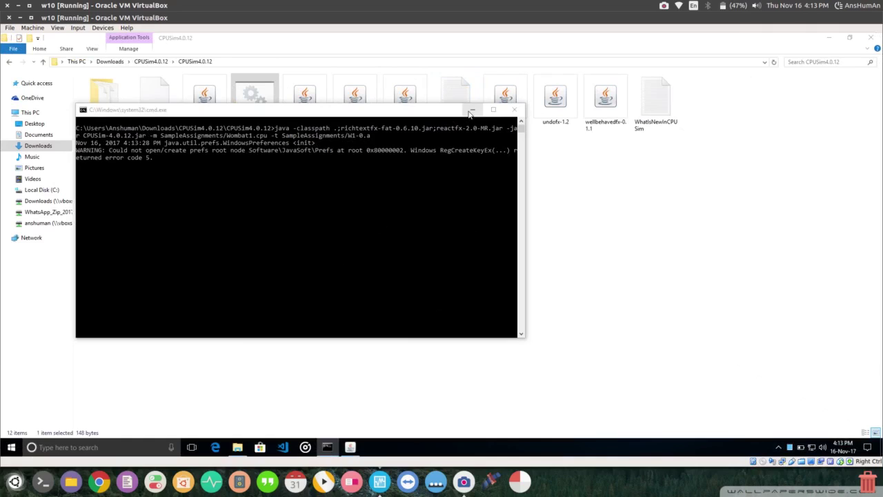
Step: Minimize the command window, close the Java Setup - Complete message, and maximize the Wombat1 window
{"action": "left_click", "coordinate": [429, 257]}
{"action": "left_click", "coordinate": [399, 349]}
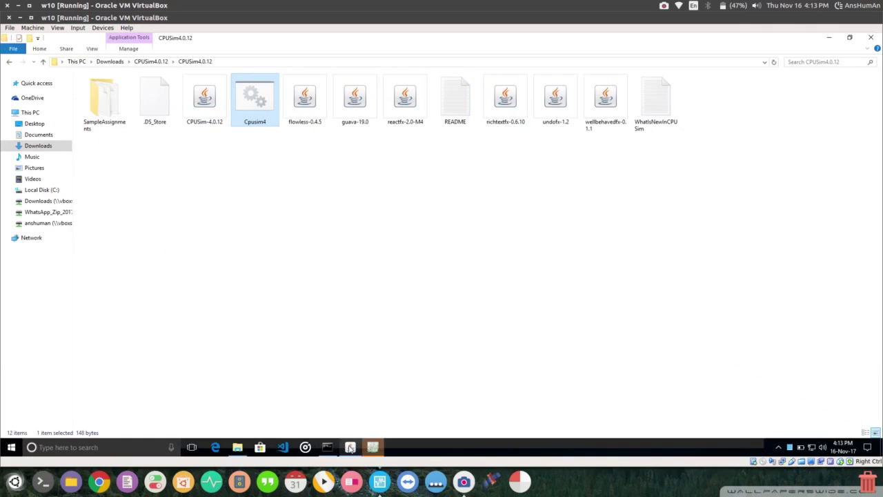
{"action": "left_click", "coordinate": [528, 324]}
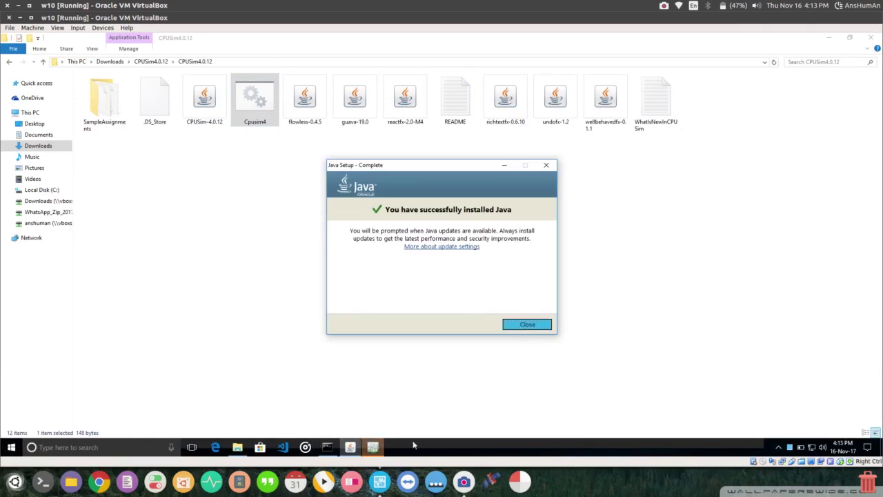
{"action": "left_click", "coordinate": [350, 447]}
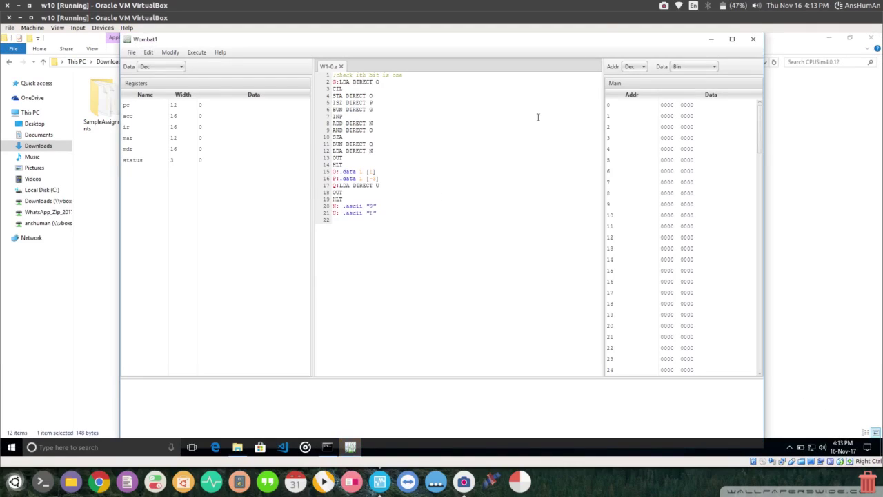
{"action": "double_click", "coordinate": [616, 42]}
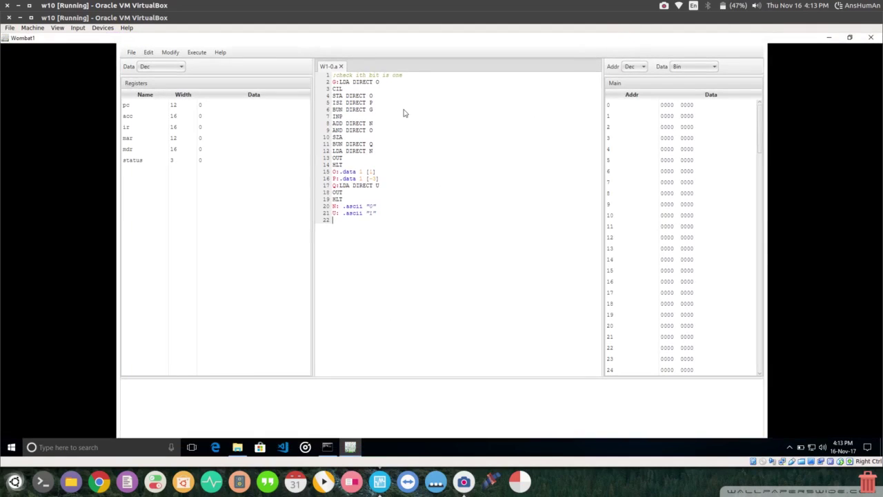